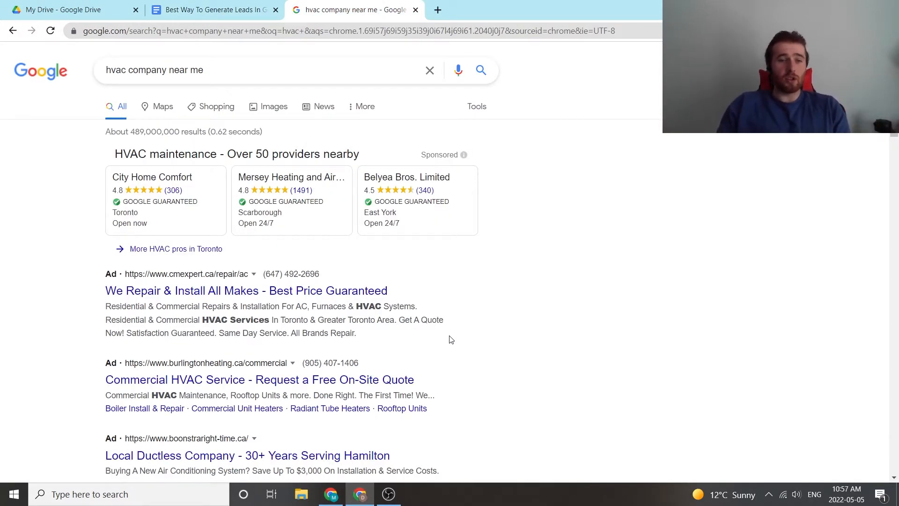
scroll(88, 209, down, 1)
scroll(84, 176, up, 1)
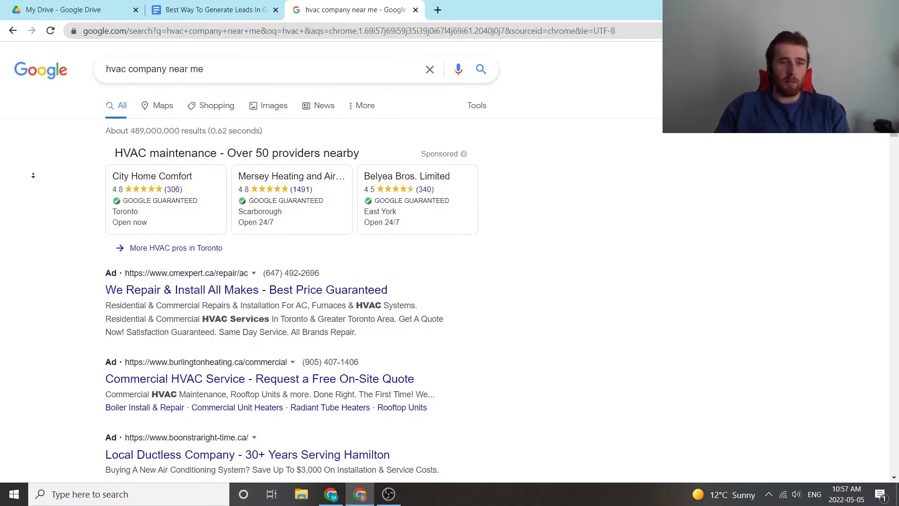
scroll(43, 176, down, 2)
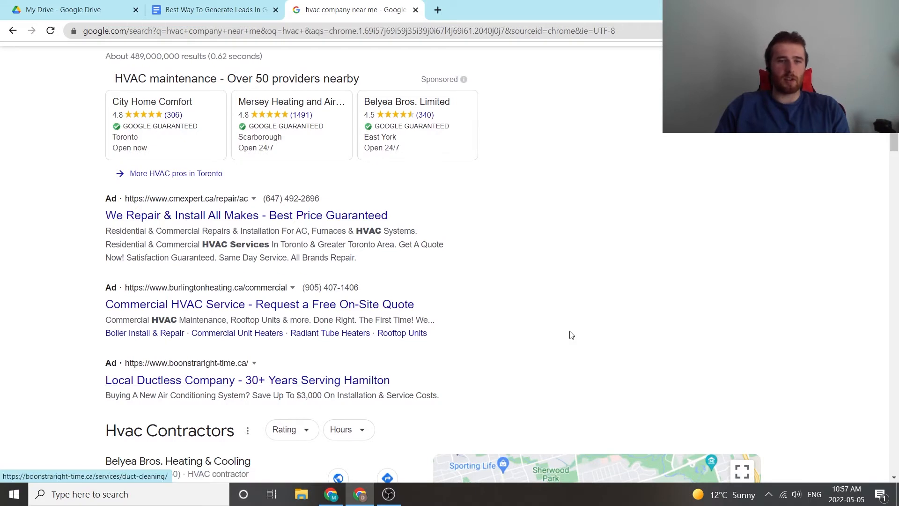
scroll(571, 335, up, 2)
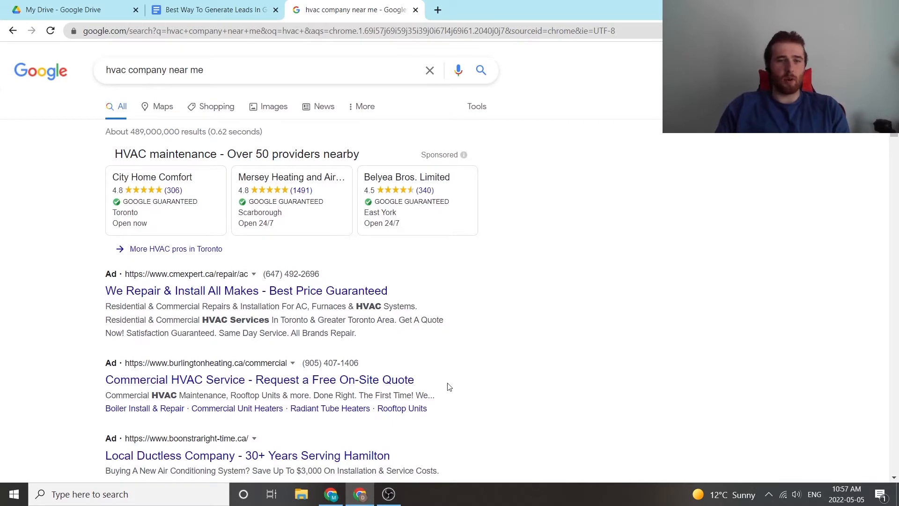
- Return to the 'Best Way To Generate Leads In Google Ads' document after reviewing the HVAC ads
click(214, 10)
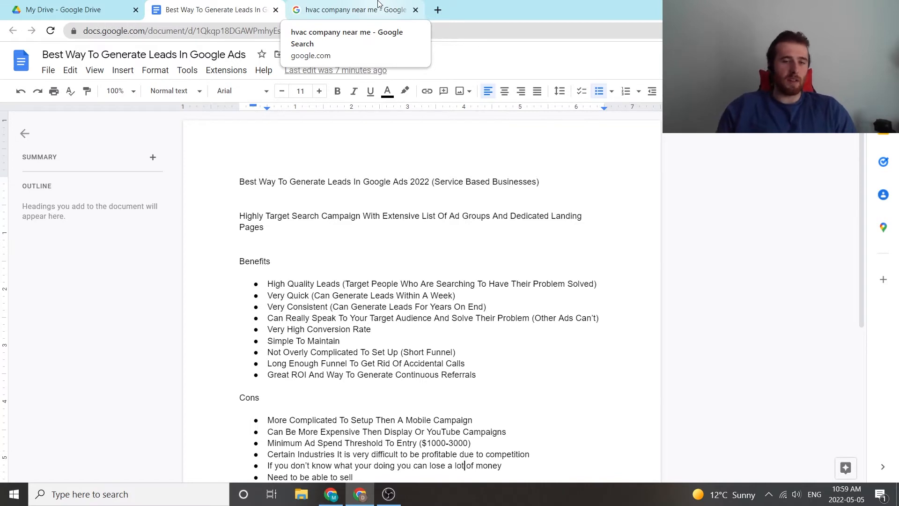
scroll(538, 243, down, 1)
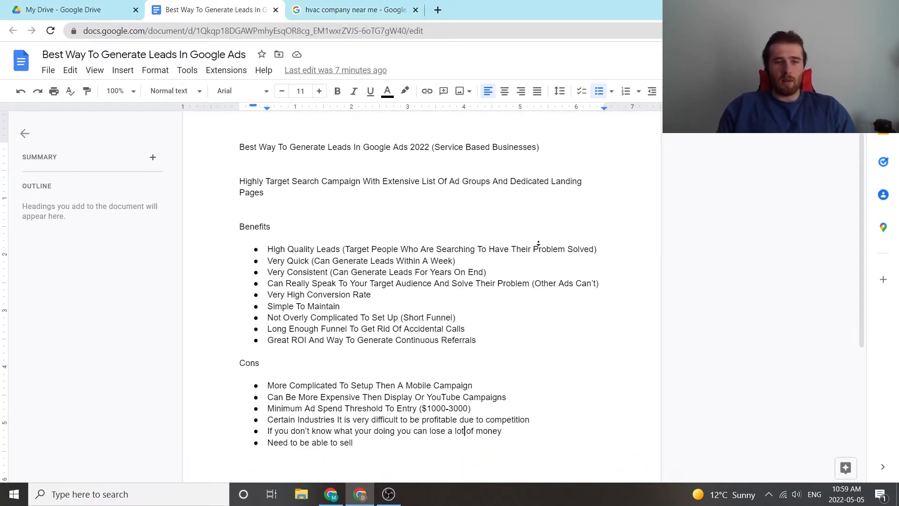
scroll(537, 244, down, 1)
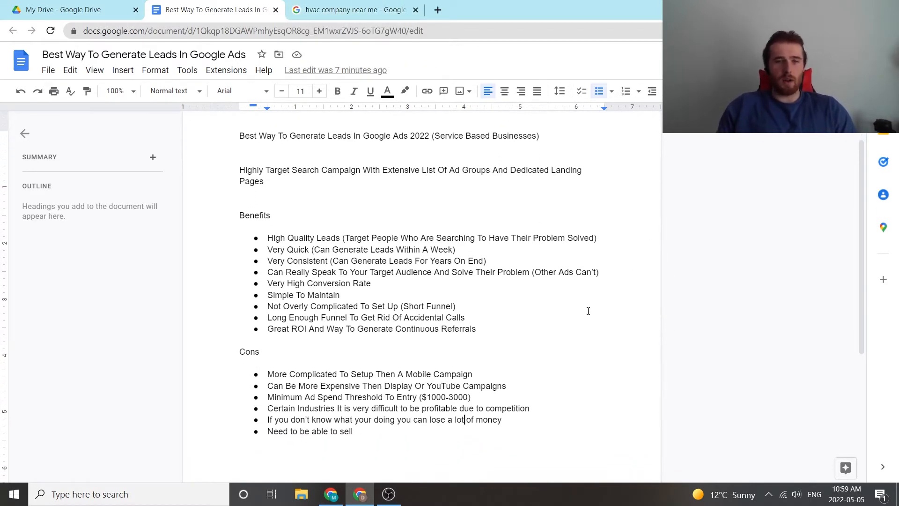